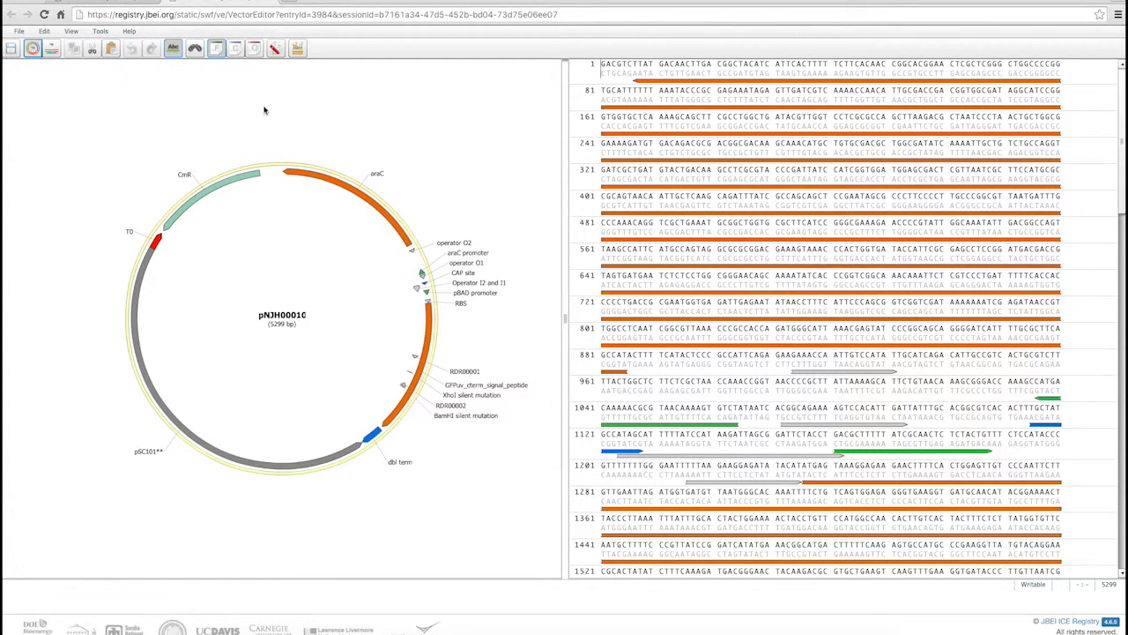
Toggle the feature annotations off and back on, and display the cut sites and open reading frames on the plasmid
left_click(216, 50)
left_click(217, 49)
left_click(235, 48)
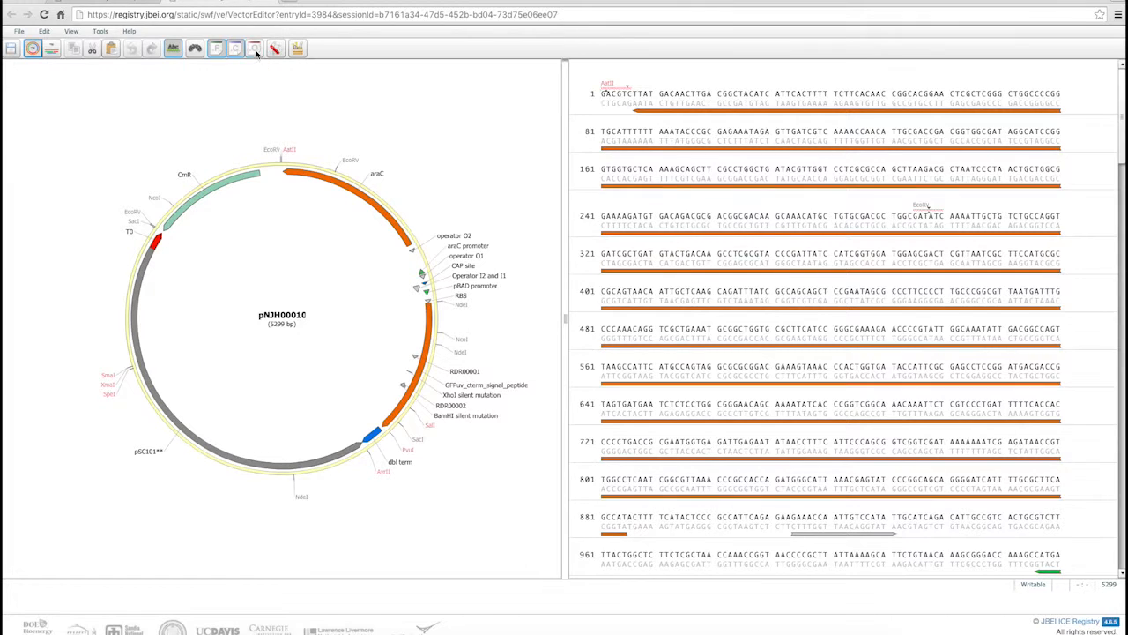
left_click(255, 49)
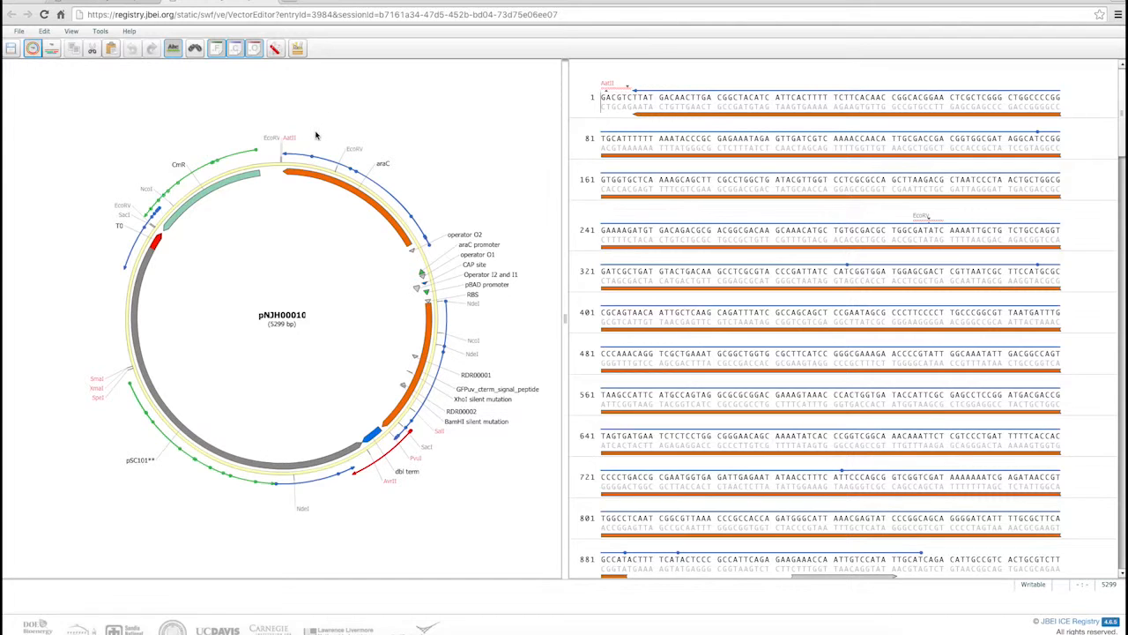
mouse_move(294, 141)
mouse_move(360, 152)
Remove every restriction enzyme from the active enzymes list in the Restriction Enzyme Manager
left_click(275, 50)
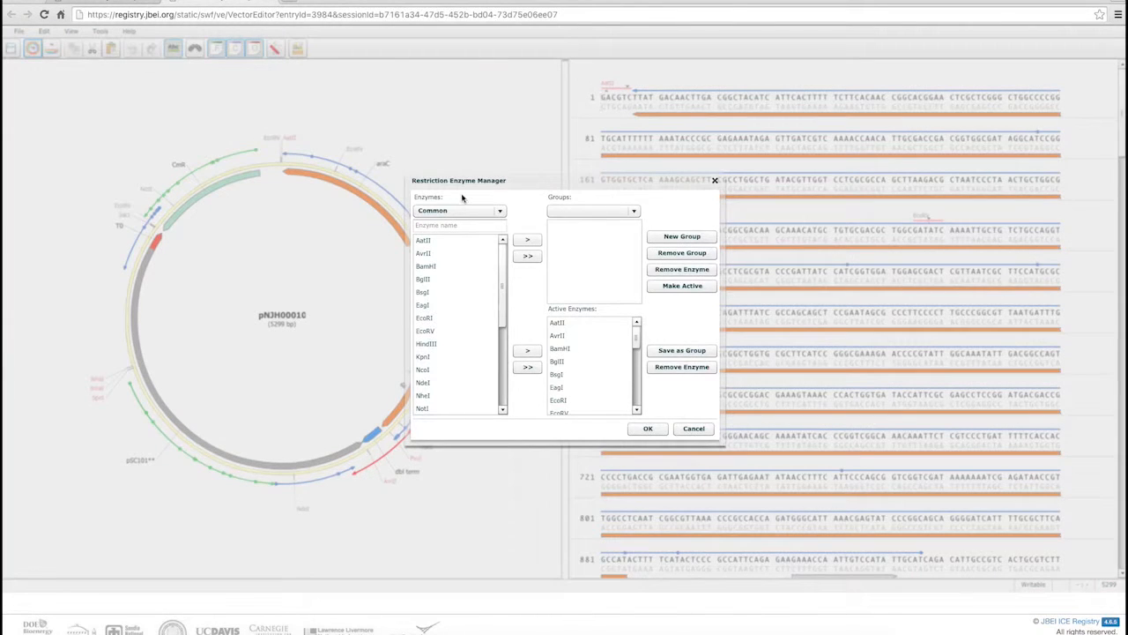
left_click(566, 323)
left_click_drag(636, 339, 633, 403)
left_click(601, 400, "shift")
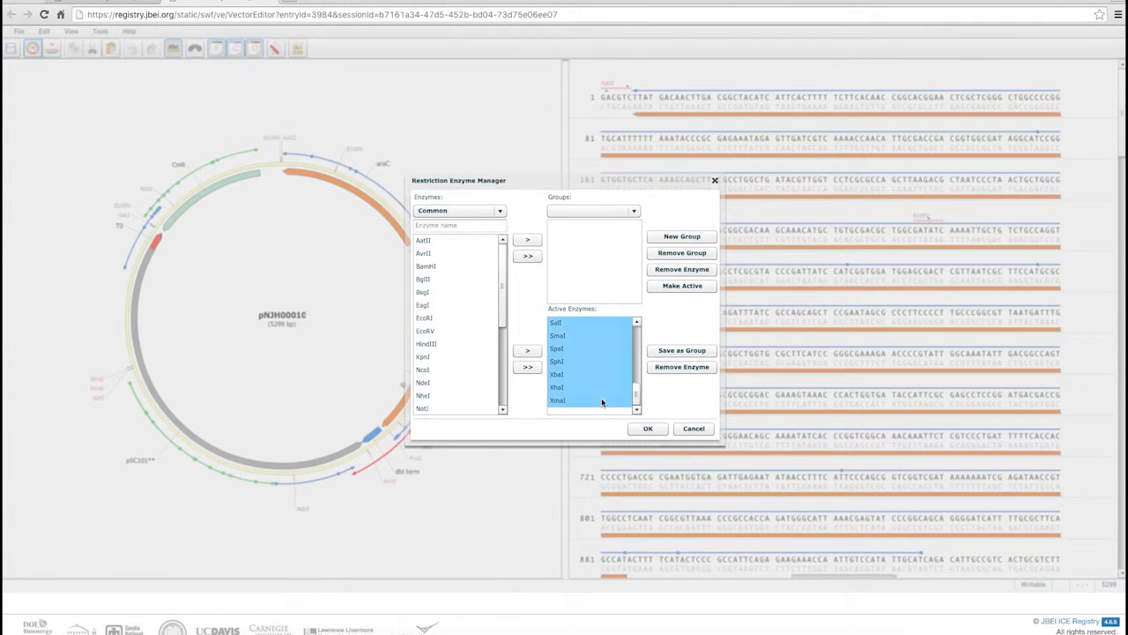
left_click(675, 367)
Make all MIT BioBricks enzymes active, apply the set, and inspect the SpeI cut site on the map
left_click(443, 210)
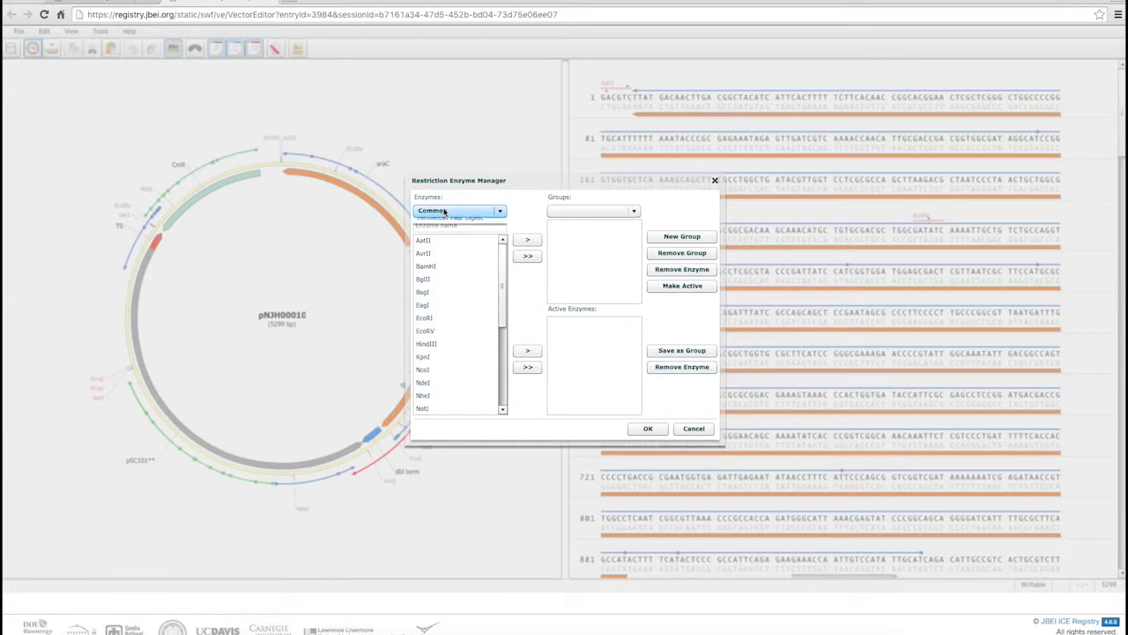
left_click(451, 257)
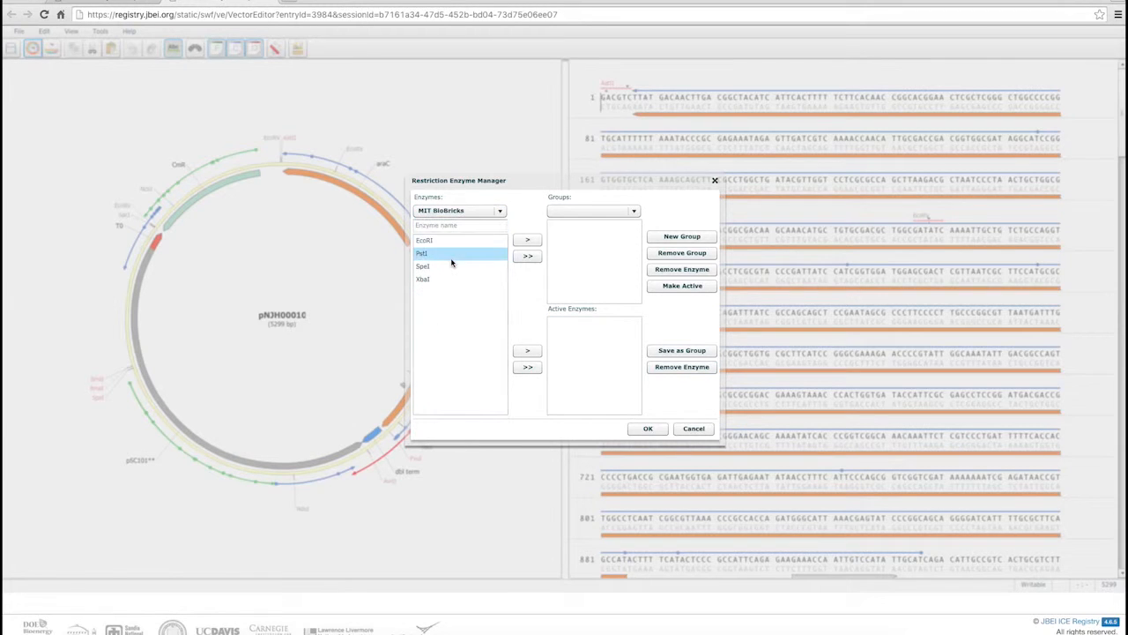
left_click(527, 367)
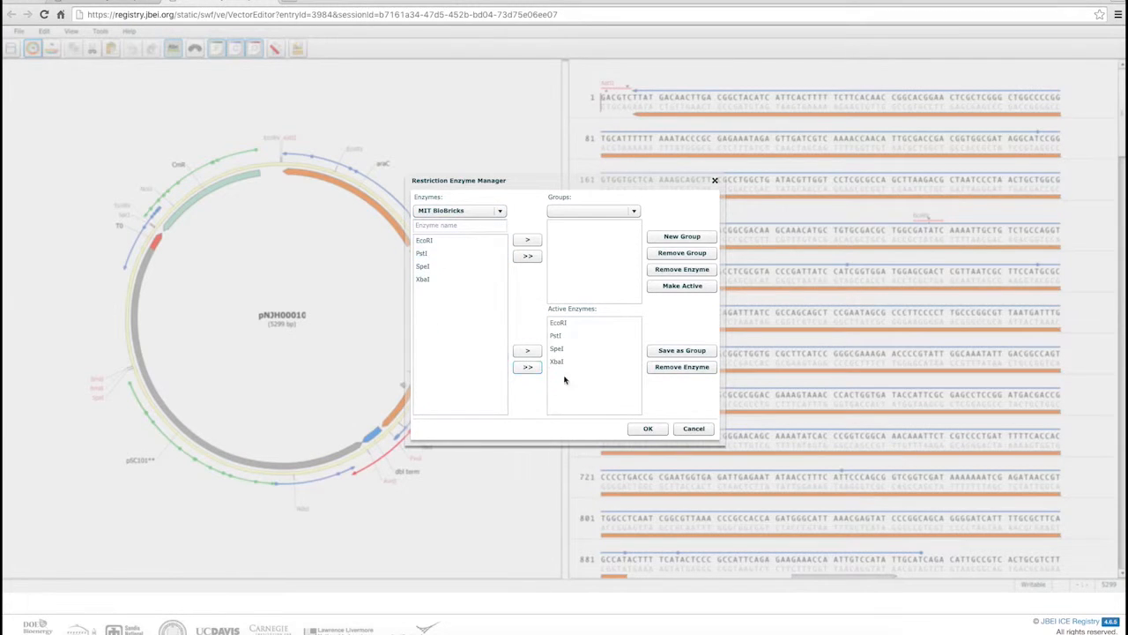
left_click(656, 429)
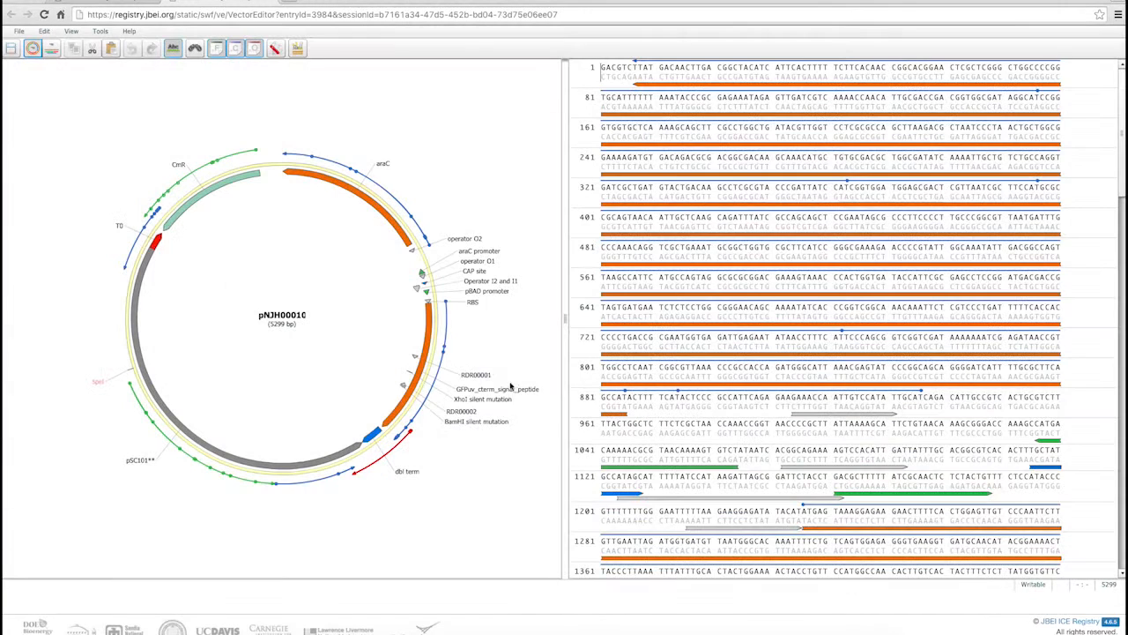
mouse_move(99, 385)
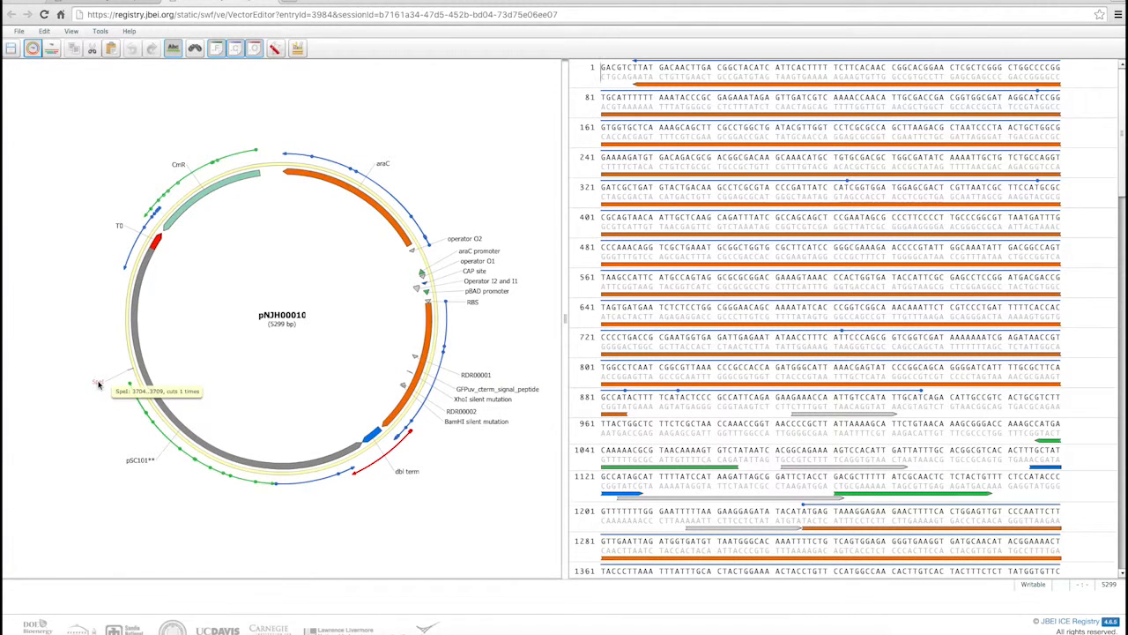
Add all enzymes of the Common set to the active restriction enzymes and apply the change
left_click(274, 48)
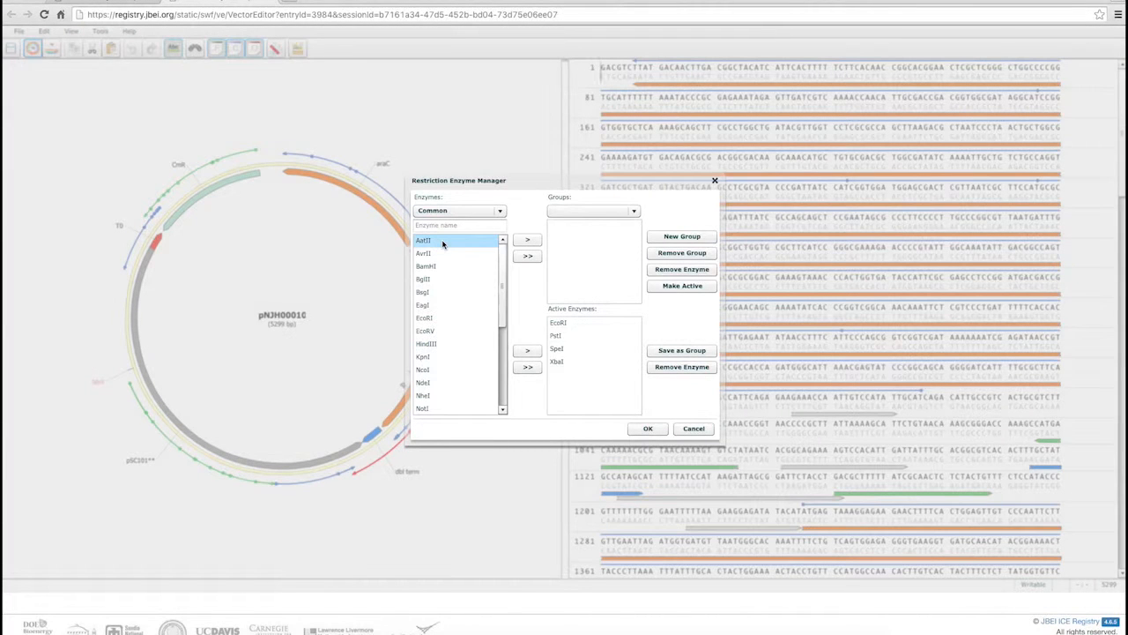
left_click(527, 367)
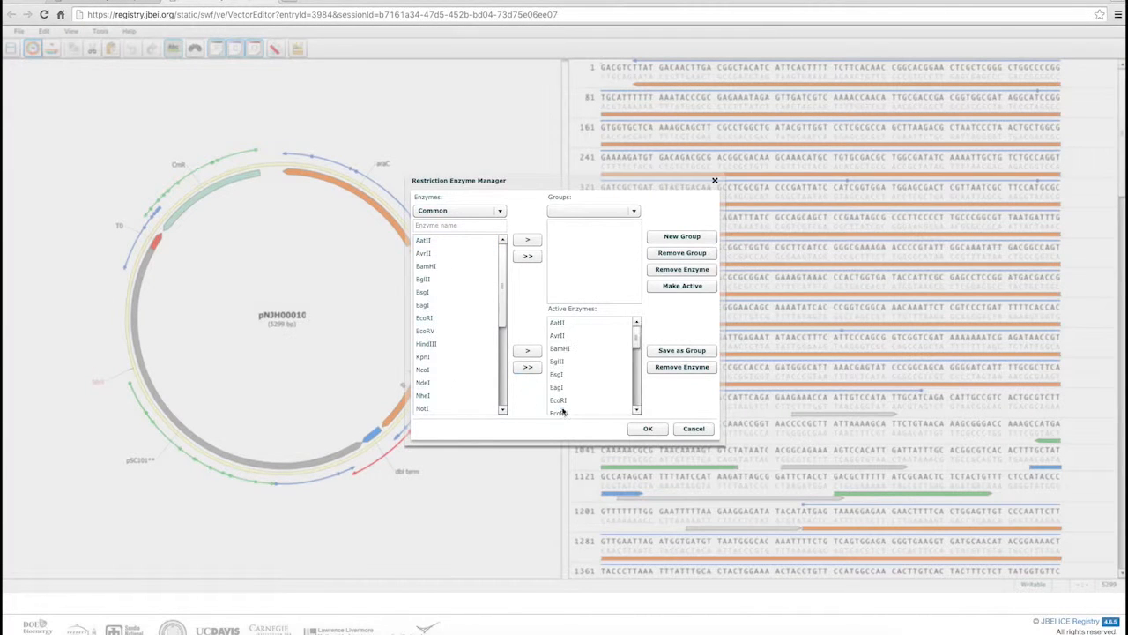
left_click(648, 428)
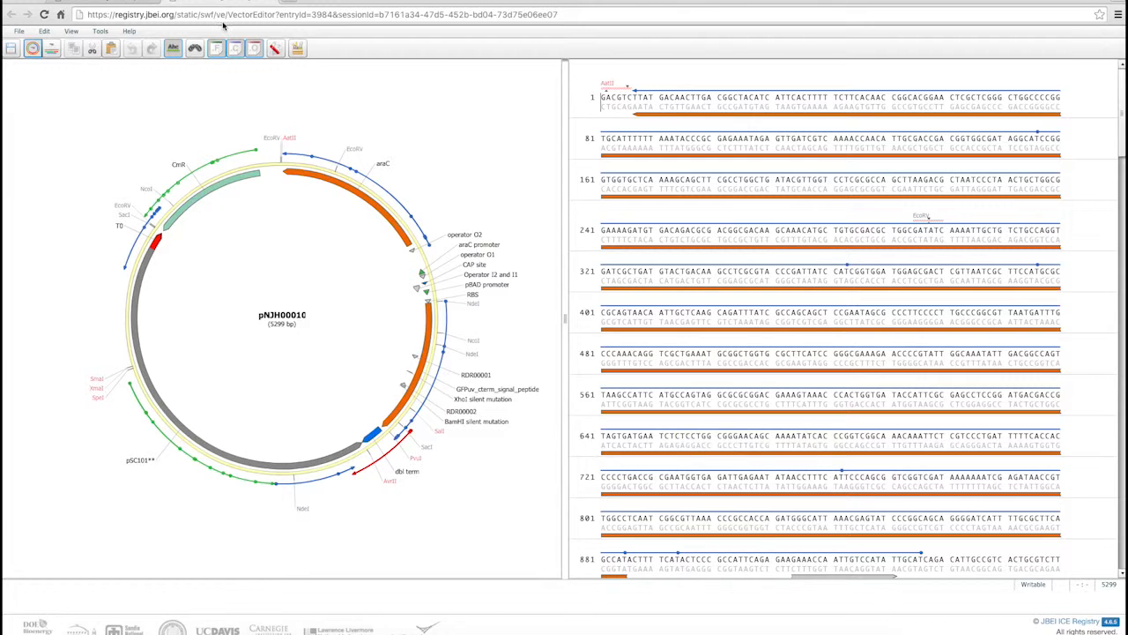
Simulate a gel digest of the plasmid with NdeI and inspect the largest fragment's band
left_click(101, 31)
left_click(131, 67)
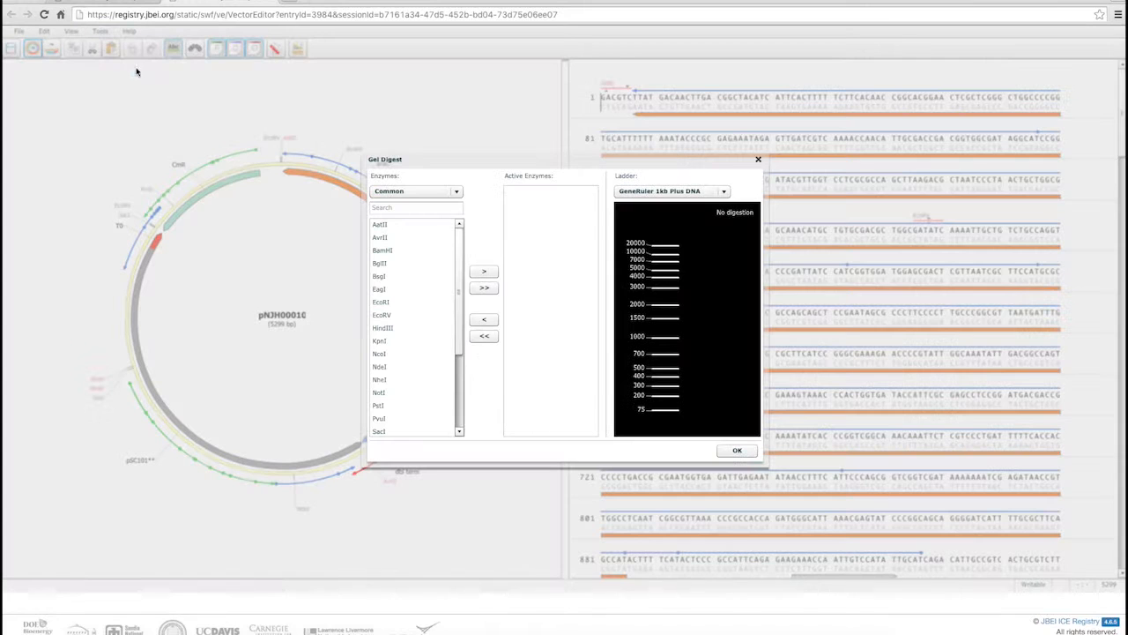
left_click(396, 366)
left_click(490, 272)
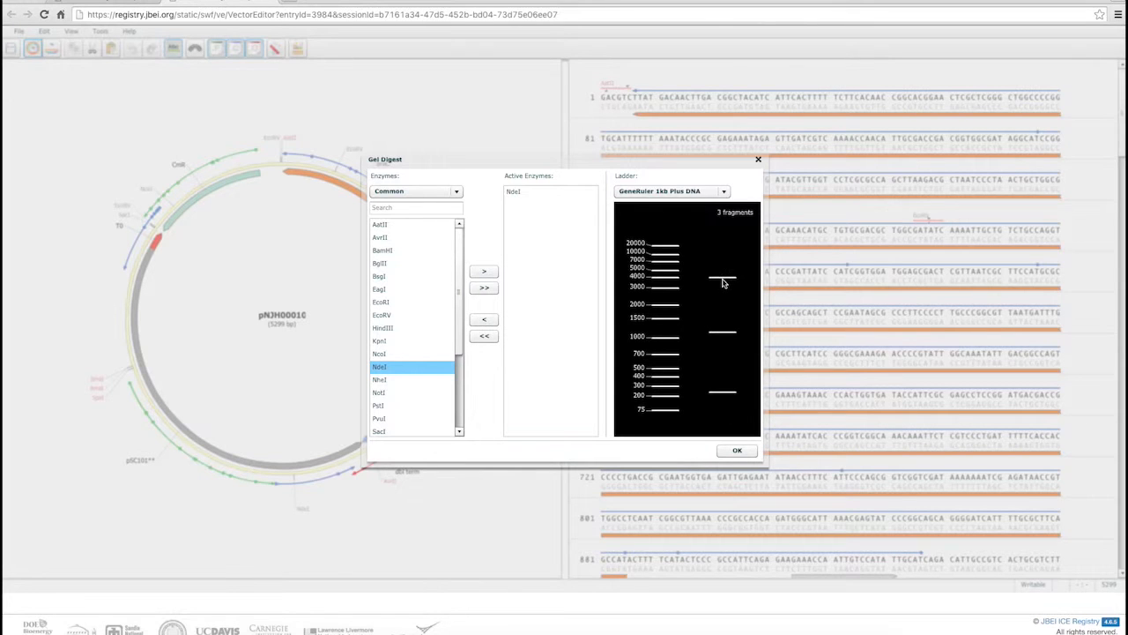
mouse_move(723, 280)
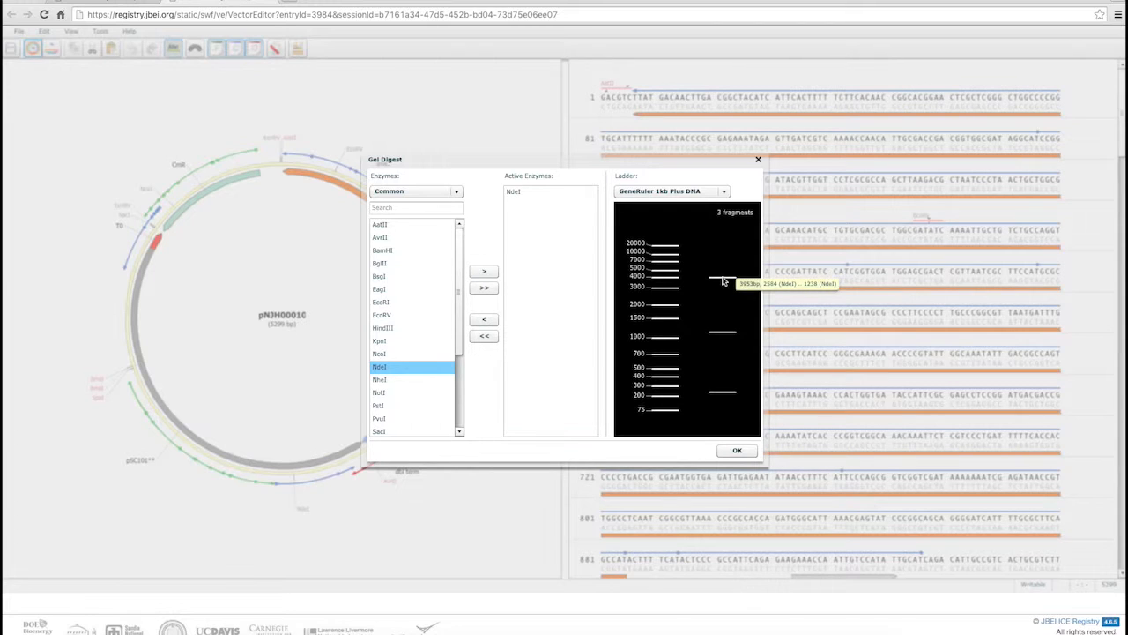
Switch the gel ladder to GeneRuler 100 bp Plus DNA and close the digest simulation
left_click(675, 191)
left_click(677, 217)
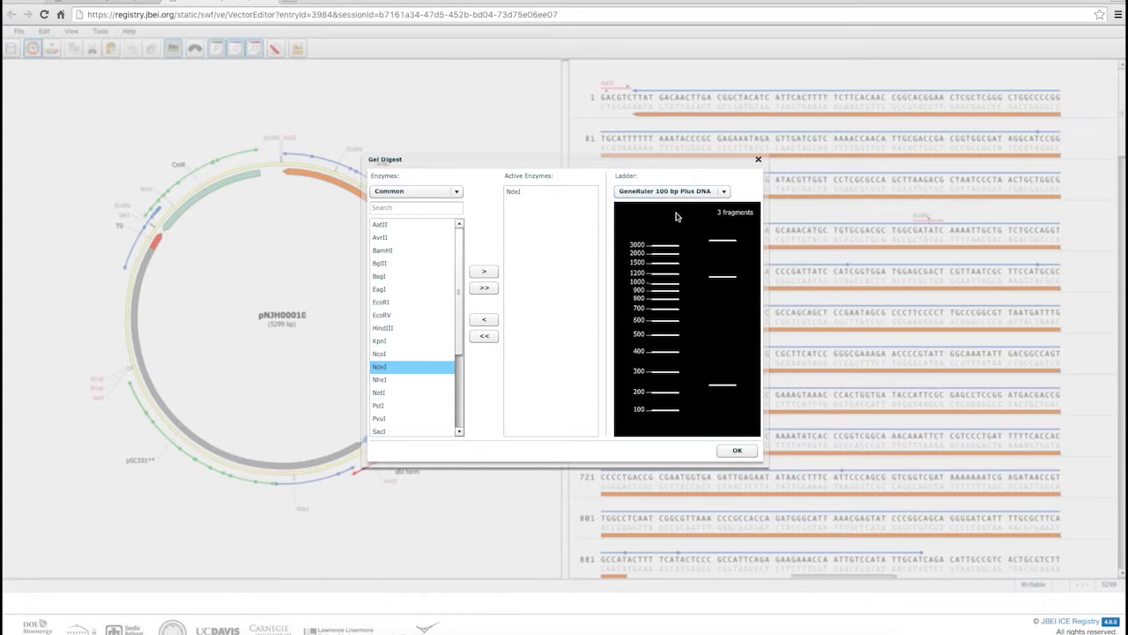
left_click(738, 452)
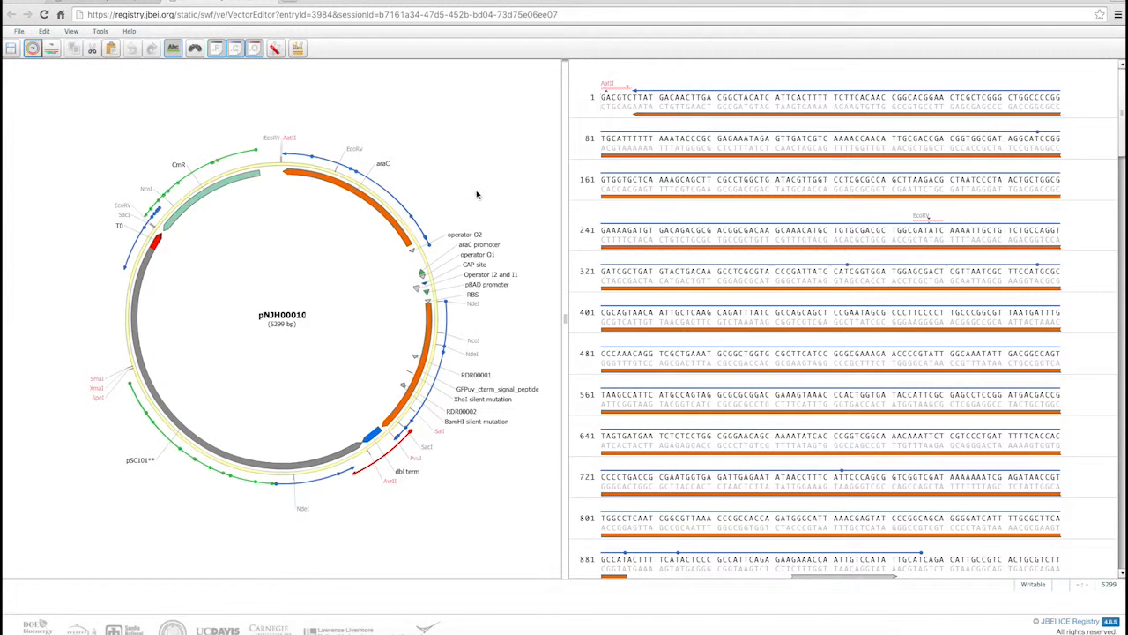
Select about bases 914 to 4659 on the plasmid map and adjust the start of the selection in the sequence
left_click(391, 123)
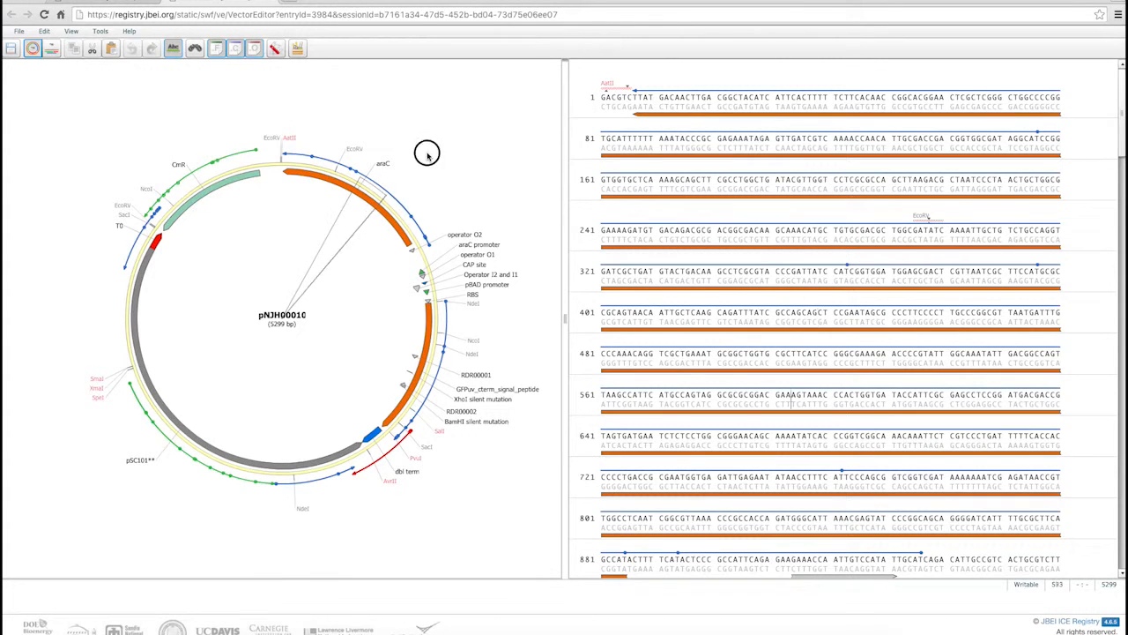
left_click(483, 215)
left_click_drag(484, 215, 151, 156)
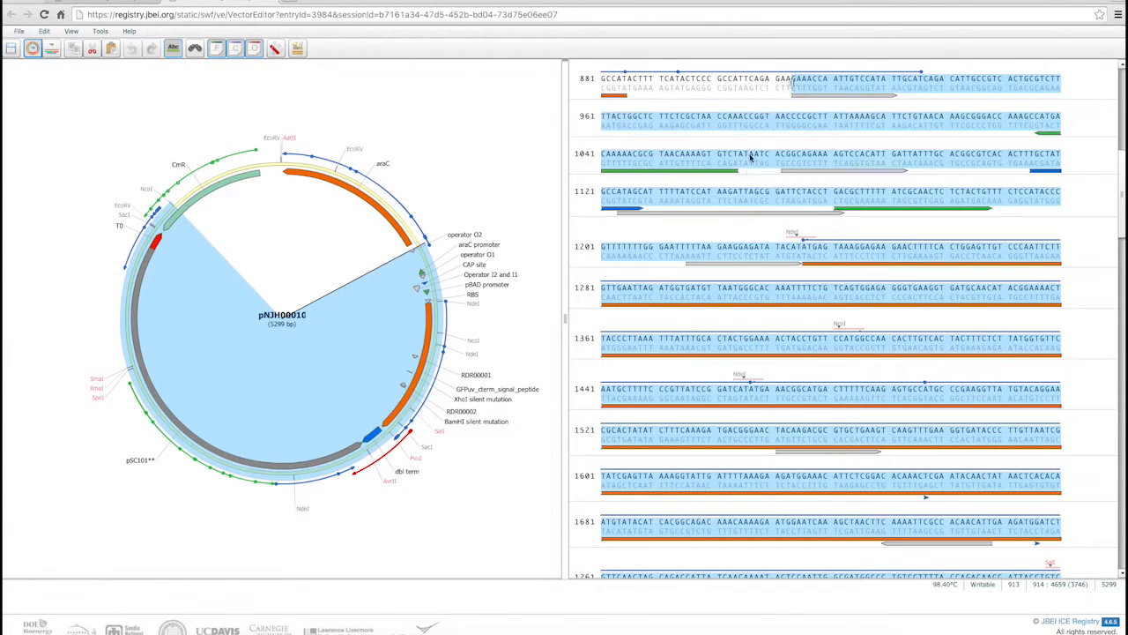
left_click_drag(792, 81, 961, 78)
Select the orange feature just after the RBS, spanning bases 1236 to 2018, and invert the selection
left_click(430, 310)
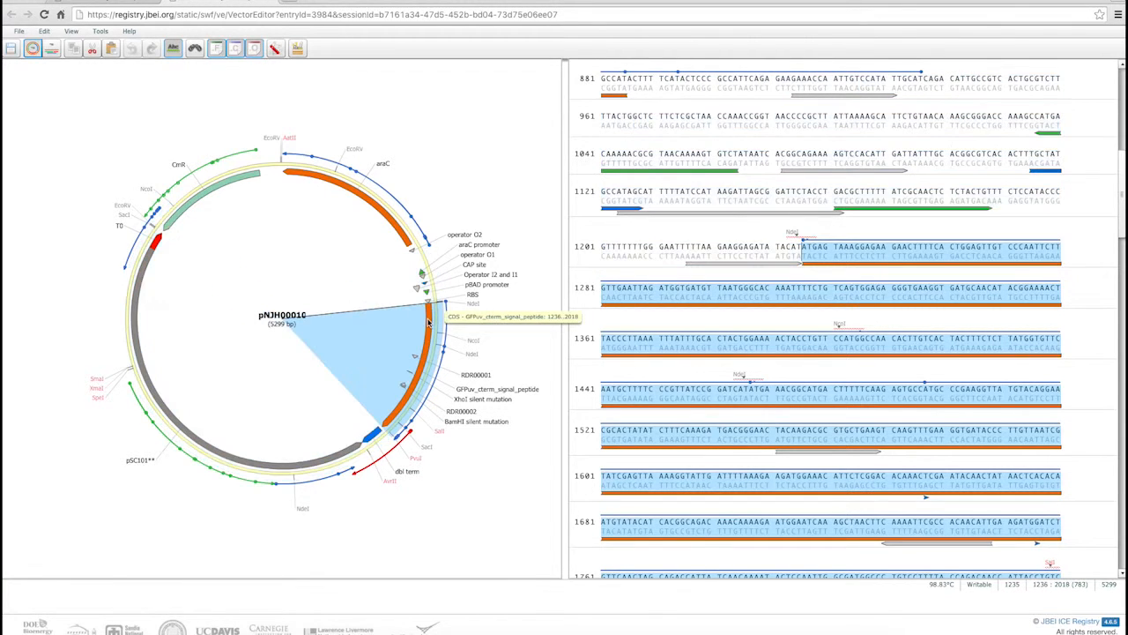
left_click(44, 31)
left_click(88, 210)
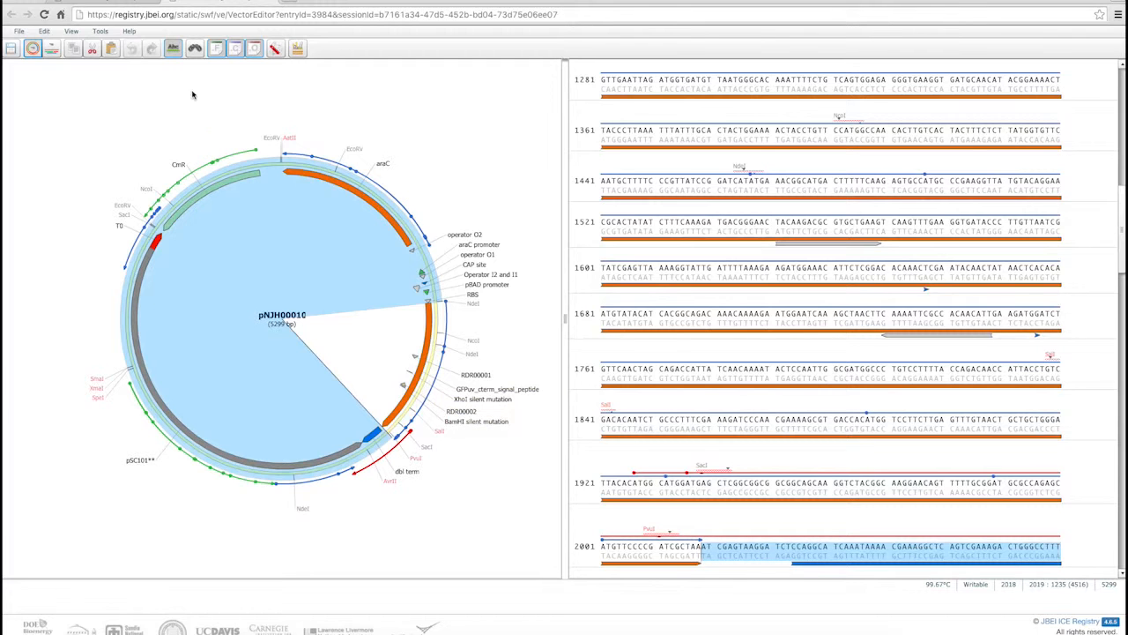
Search the DNA sequence for catatg and look through the available match and sequence-type search options
left_click(192, 50)
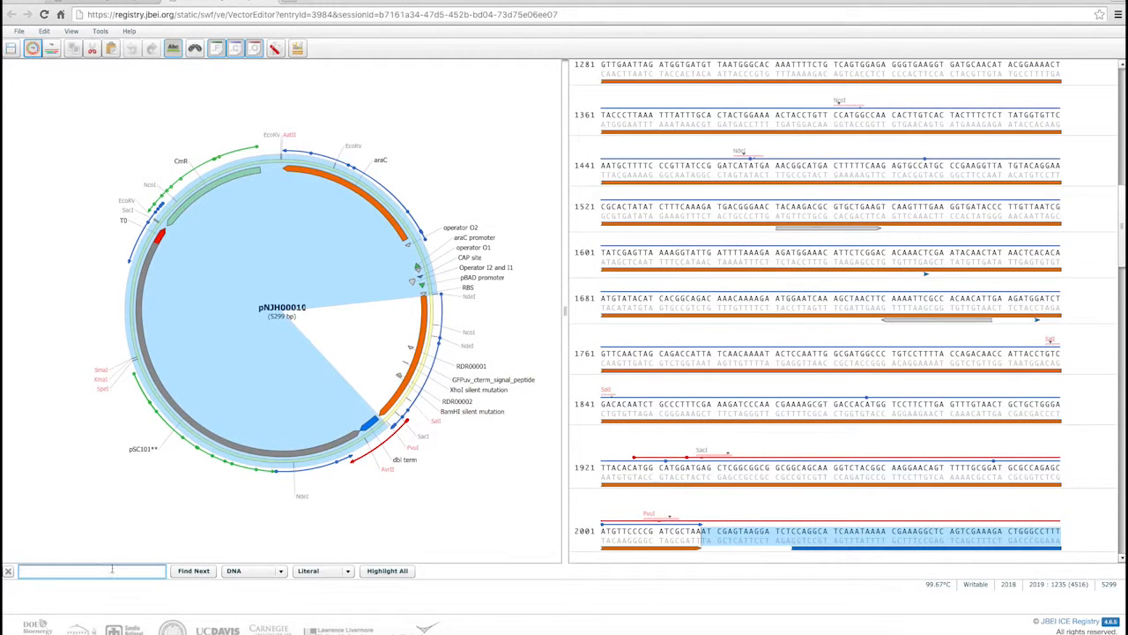
type("catatg")
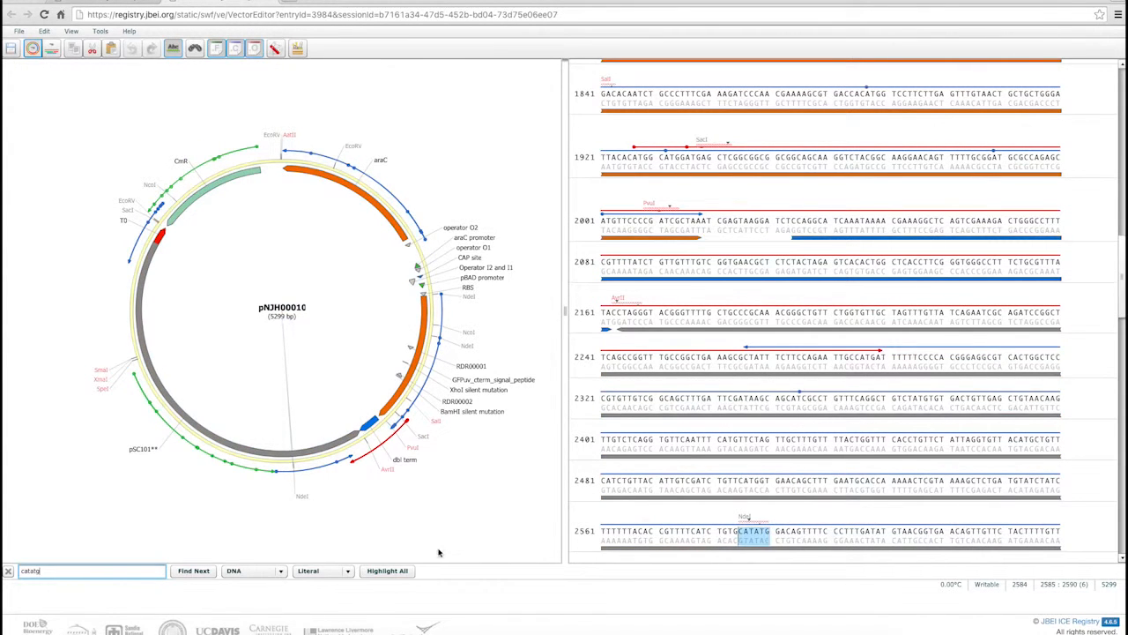
left_click(331, 575)
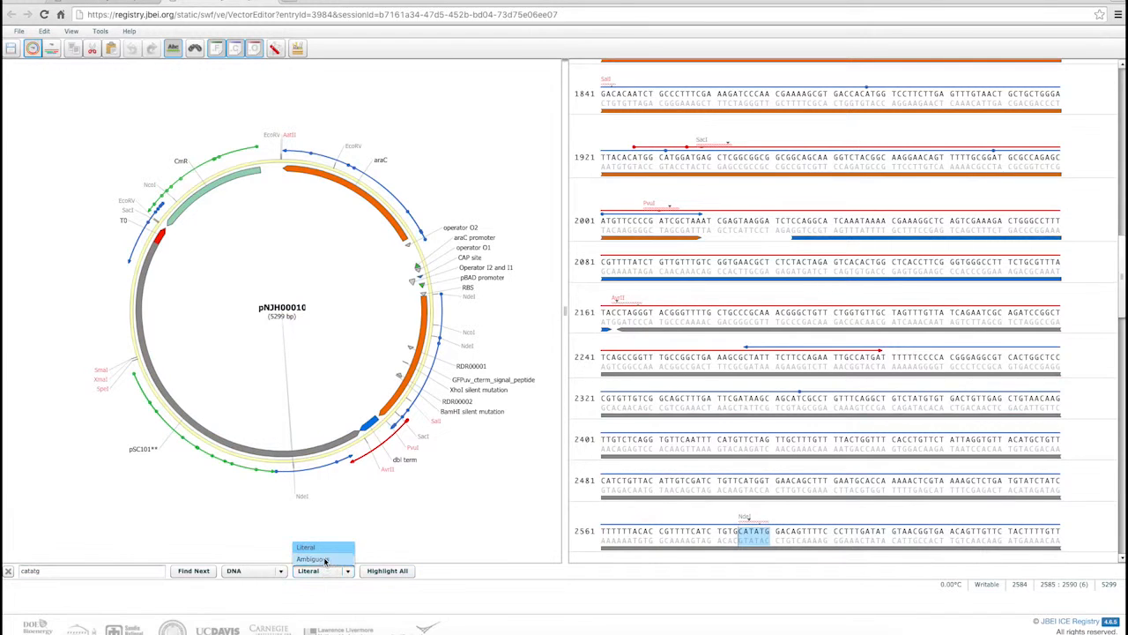
left_click(263, 572)
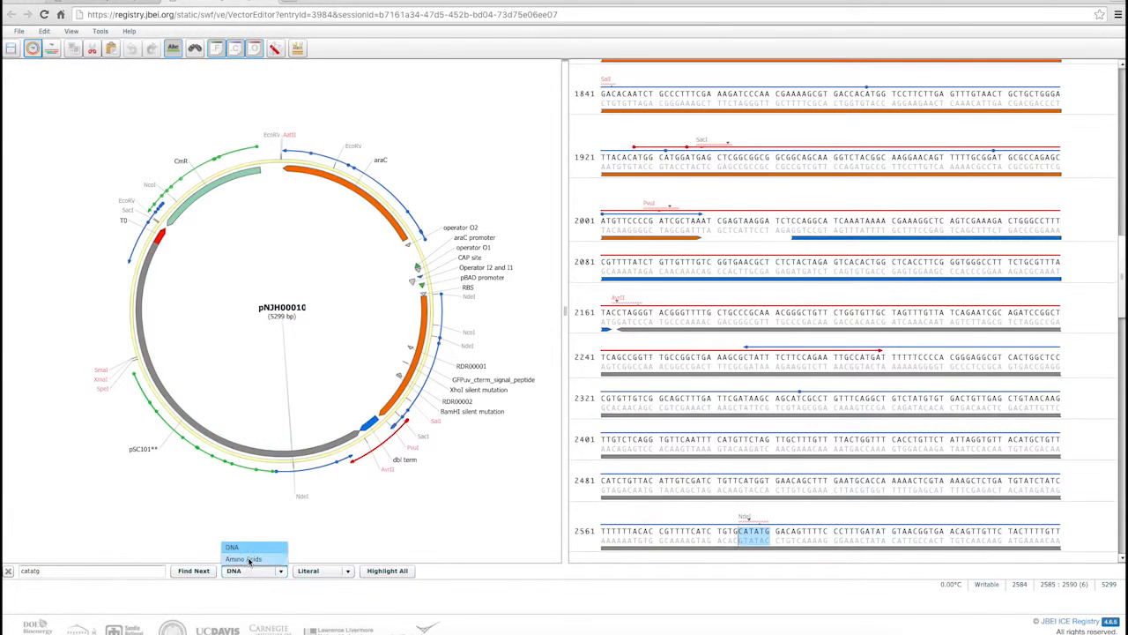
left_click(249, 593)
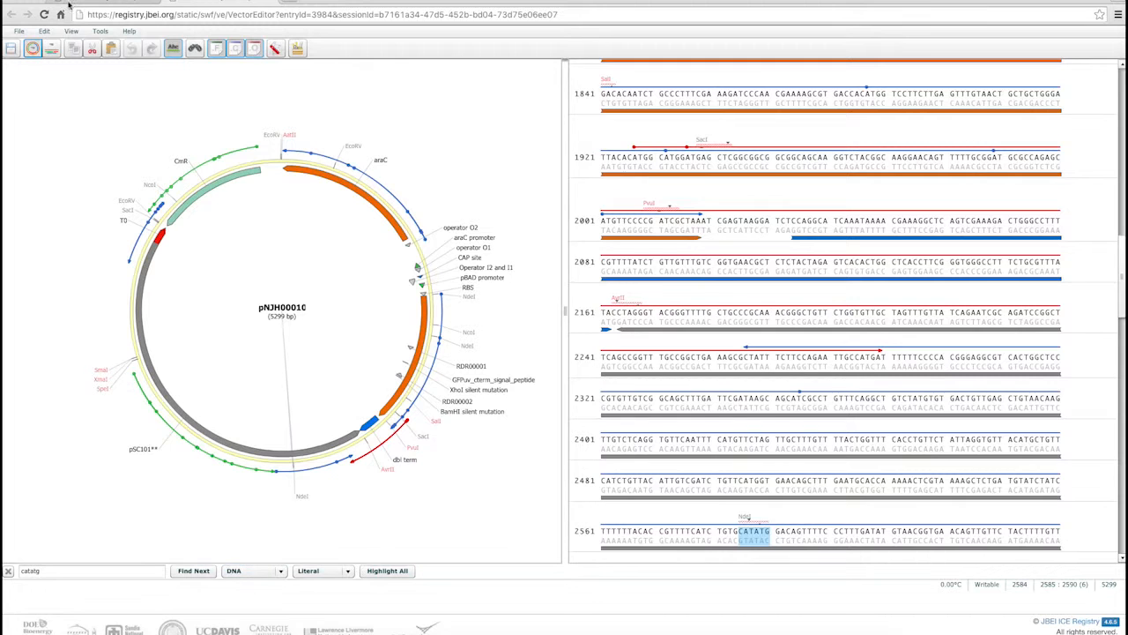
Display the forward amino acid translation (Sequence AA) above the DNA sequence and hide it again
left_click(71, 31)
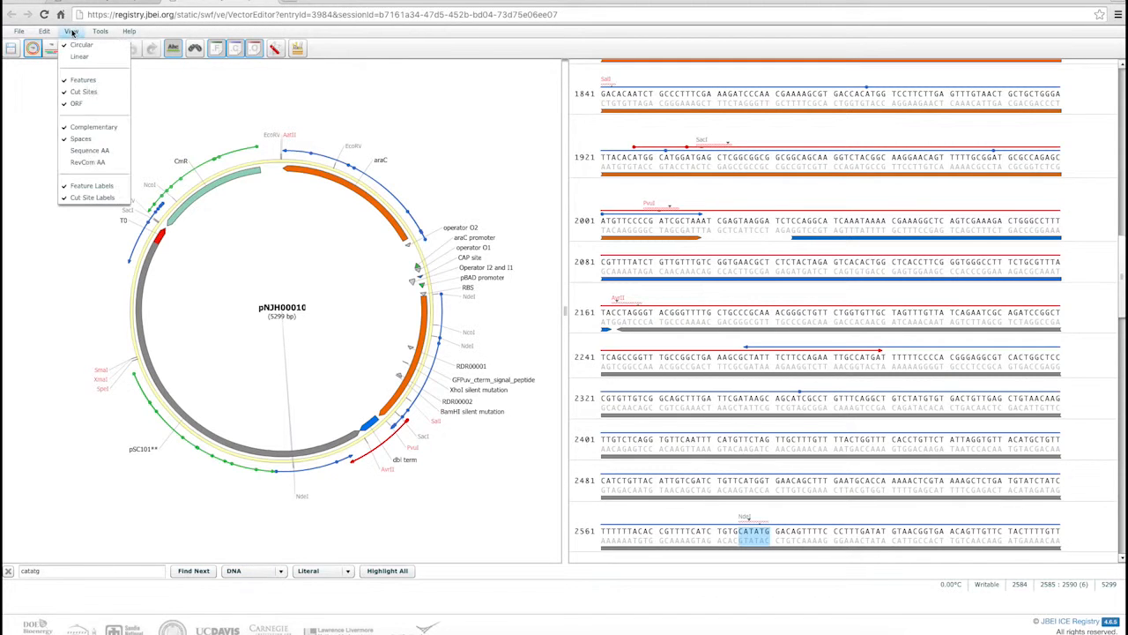
left_click(88, 151)
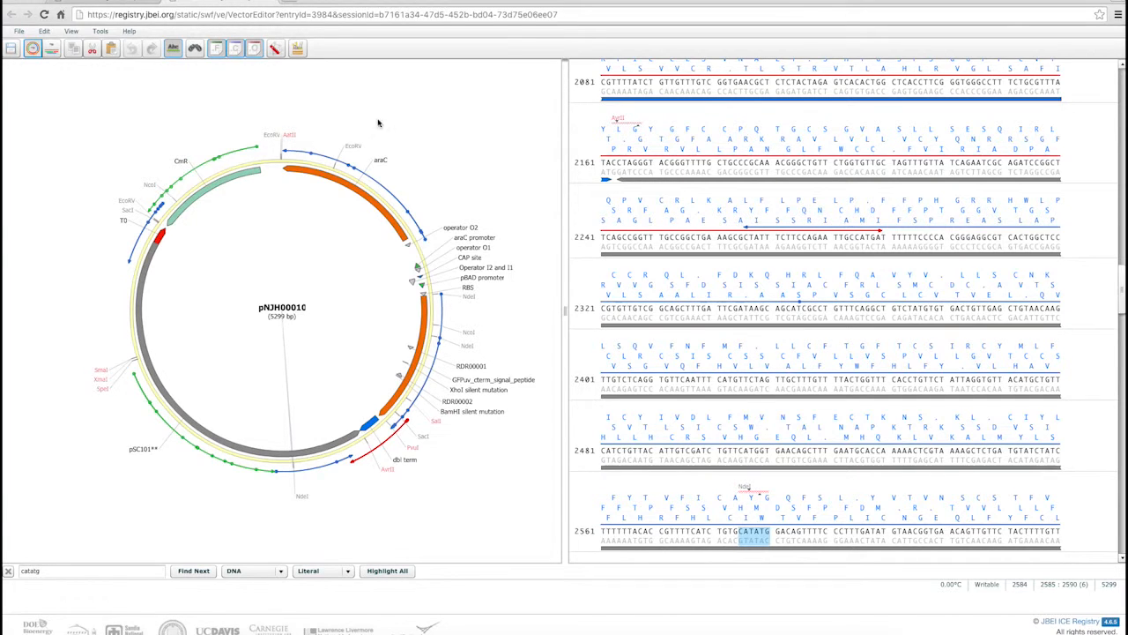
left_click(72, 33)
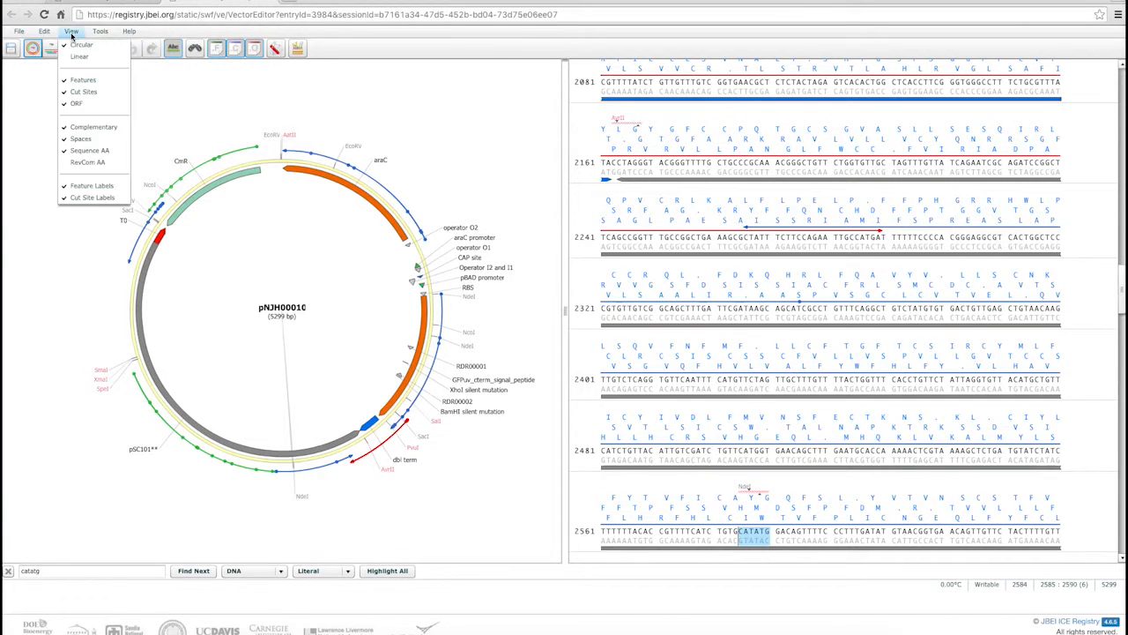
left_click(90, 153)
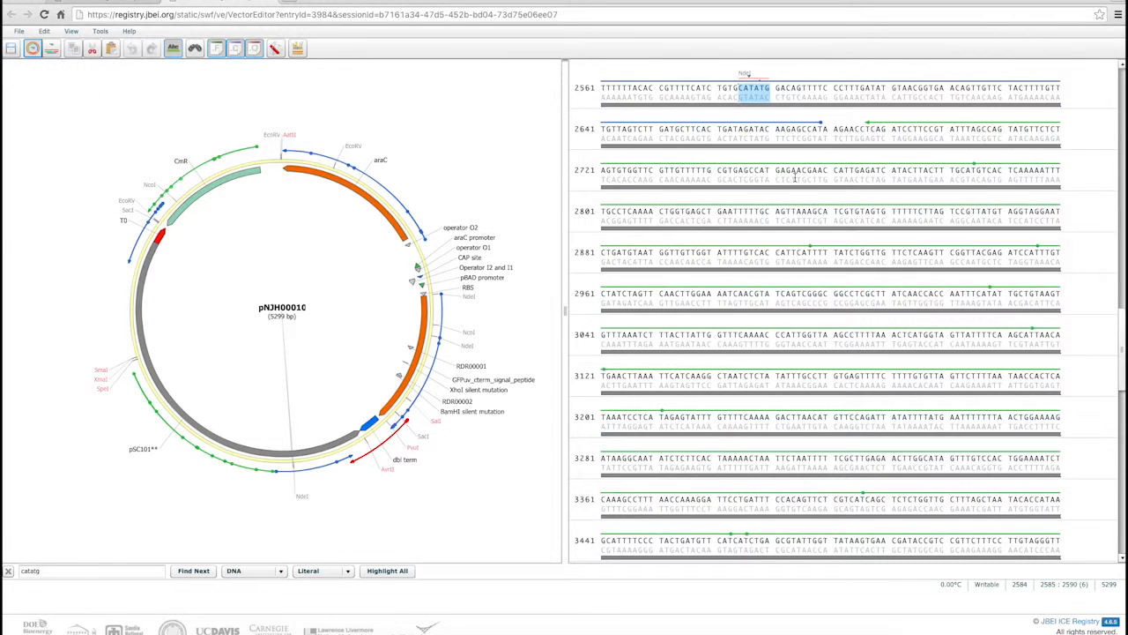
Hide the open reading frames and insert the bases tgggggttt into the sequence after base 2025
left_click(254, 49)
scroll(864, 119, "up", 6)
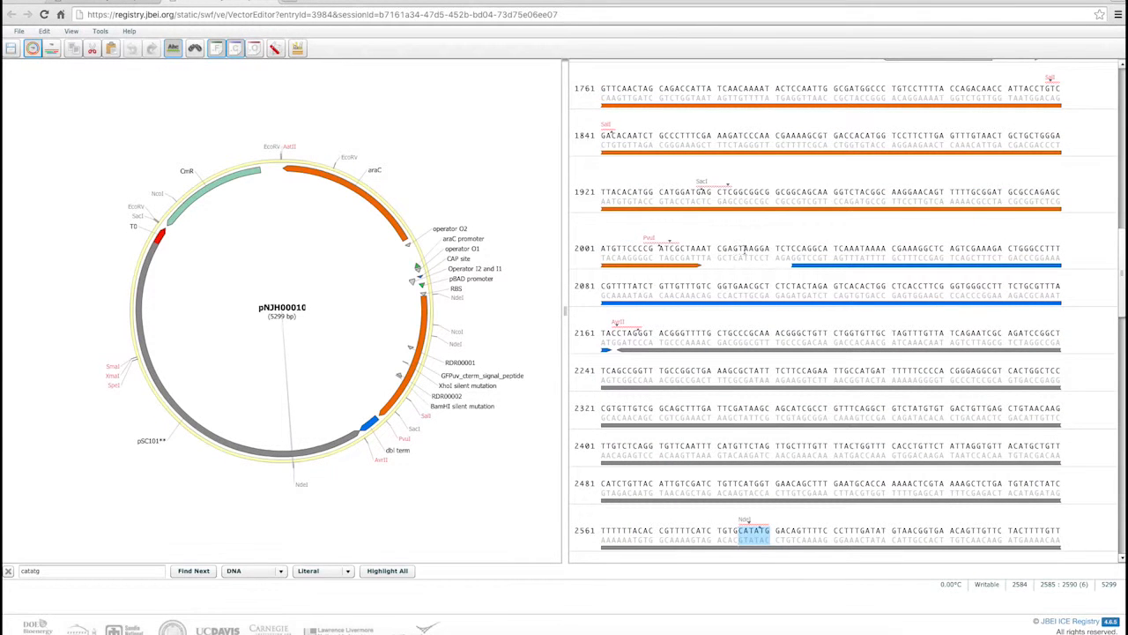
left_click(743, 251)
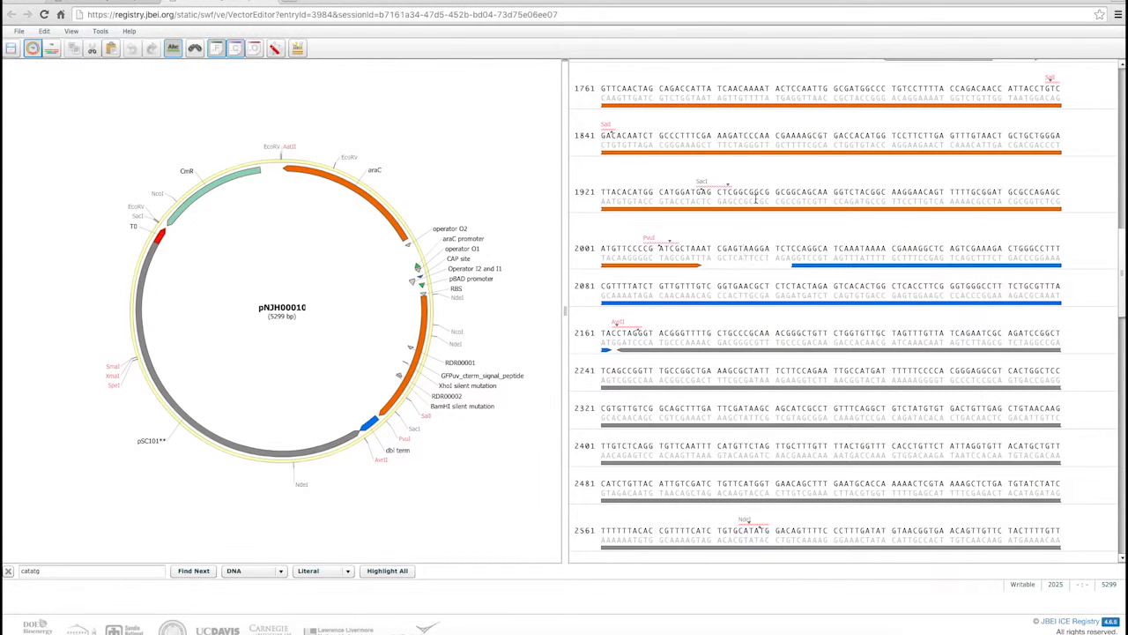
type("t")
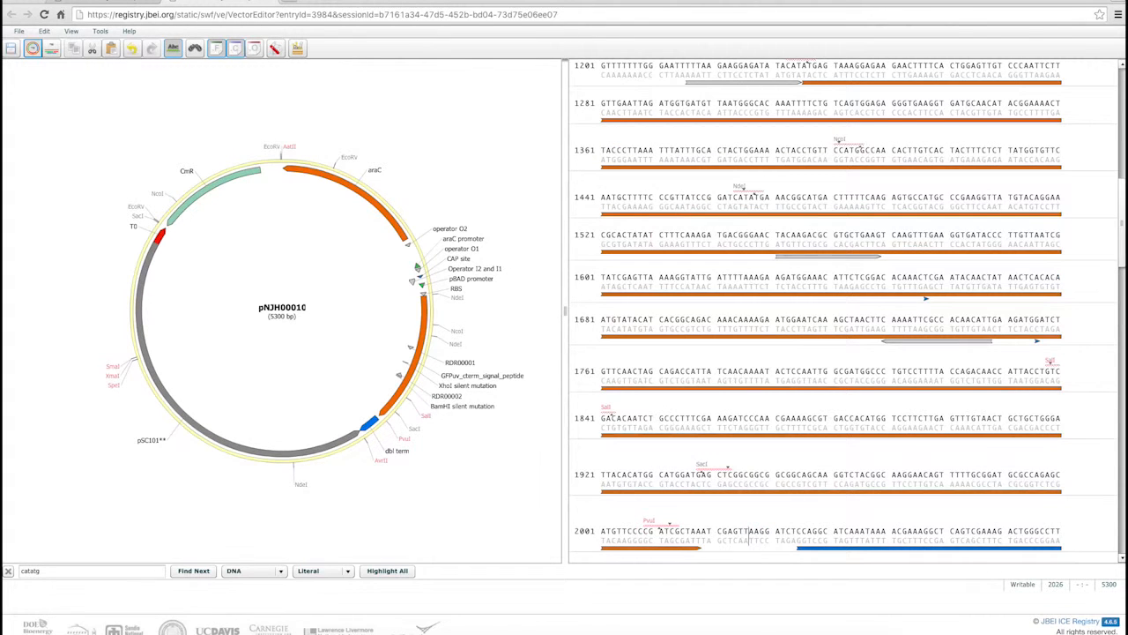
type("gggggttt")
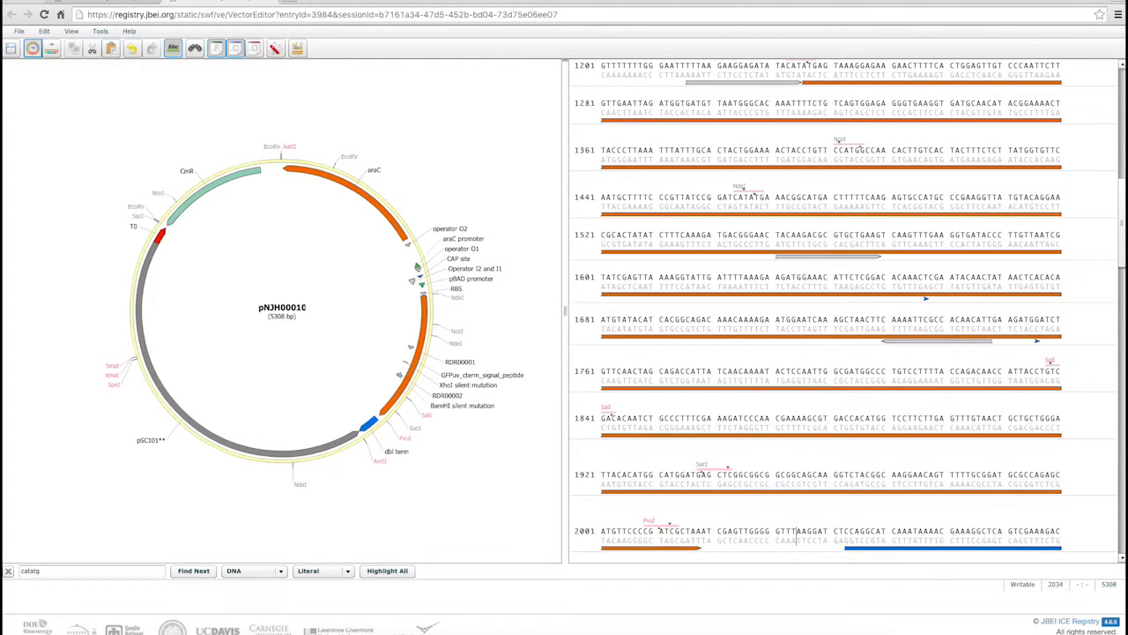
Undo the insertion of the bases tgggggttt completely, one base at a time
left_click(133, 49)
left_click(134, 50)
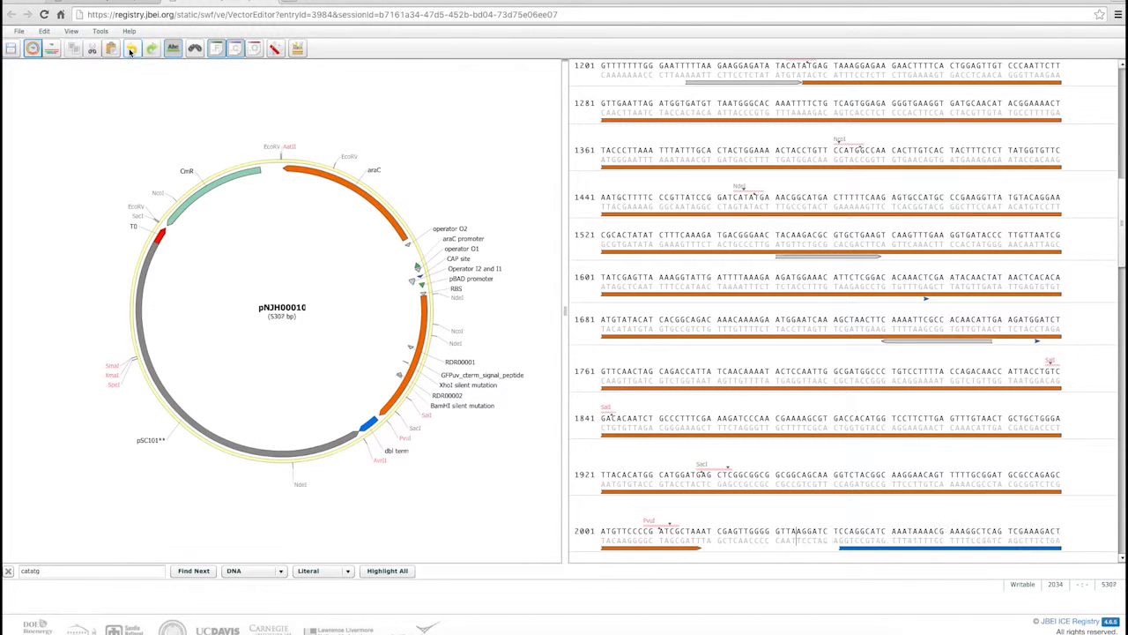
left_click(129, 50)
left_click(130, 50)
left_click(130, 50)
left_click(129, 51)
left_click(130, 51)
left_click(129, 51)
left_click(129, 50)
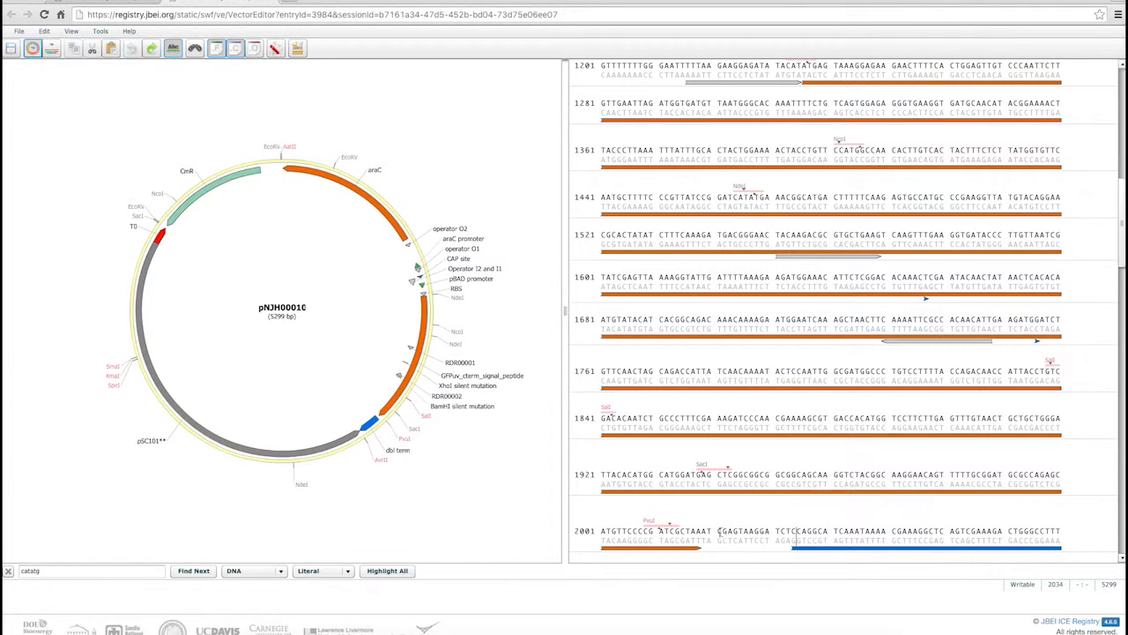
Create a misc_signal feature named my_new_feature from bases 2021 to 2029, and undo its creation
left_click_drag(719, 530, 767, 531)
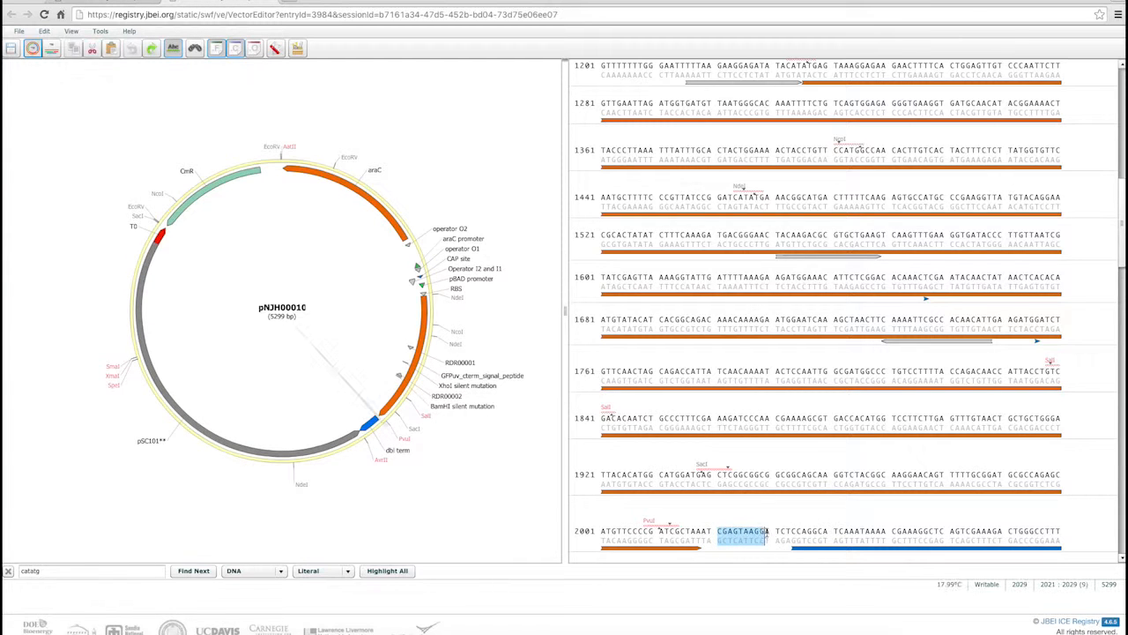
right_click(741, 535)
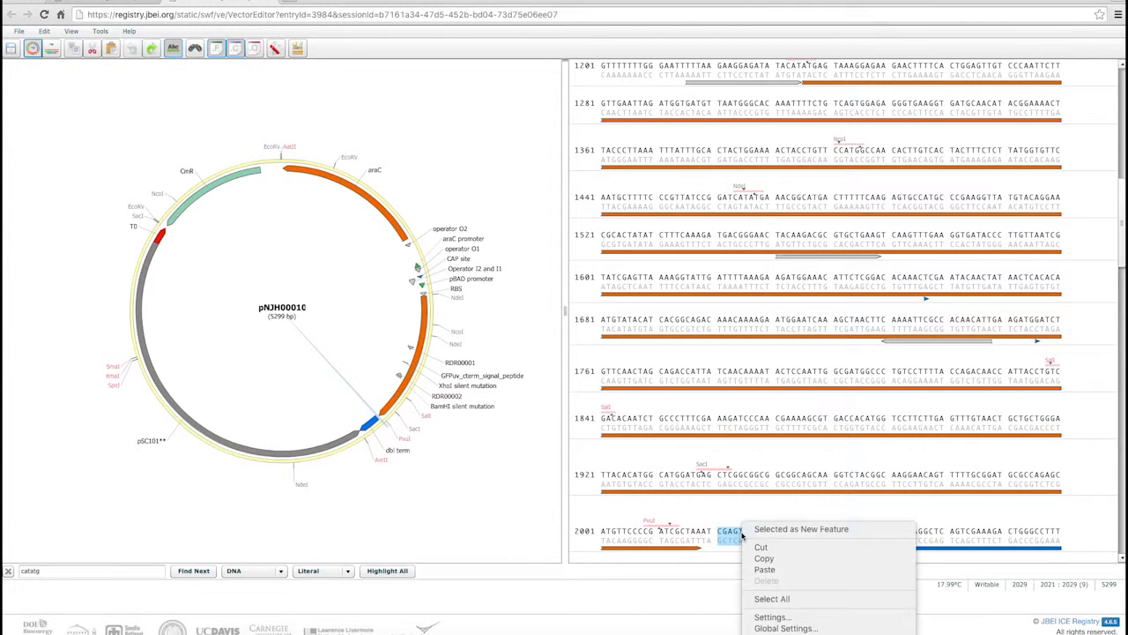
left_click(766, 525)
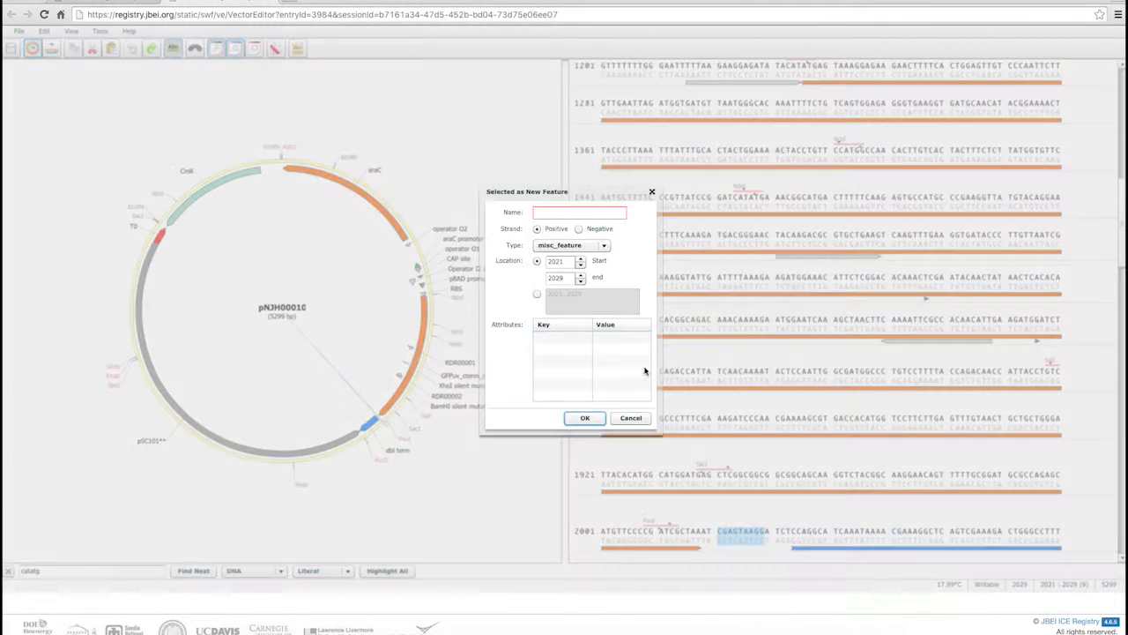
left_click(553, 213)
type("my_new_feature")
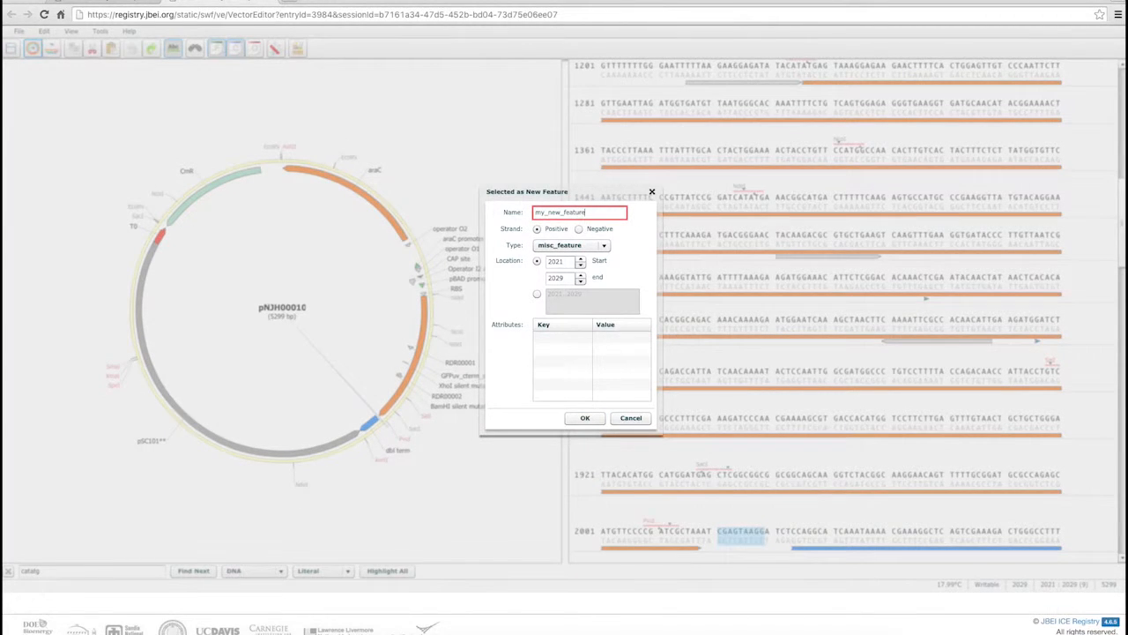
left_click(569, 245)
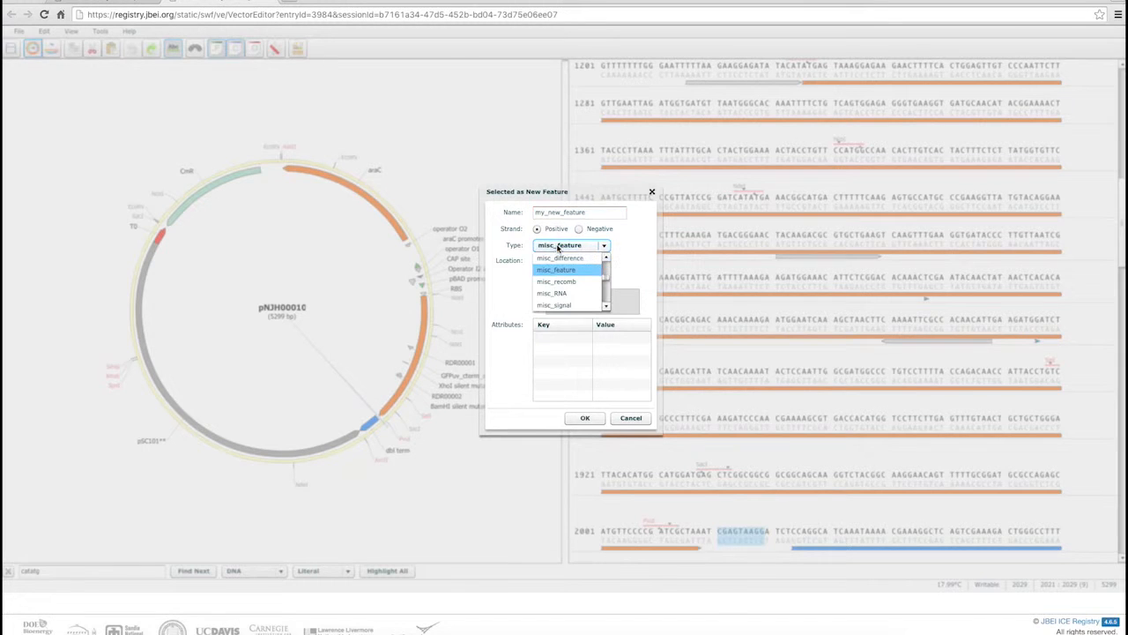
left_click(577, 305)
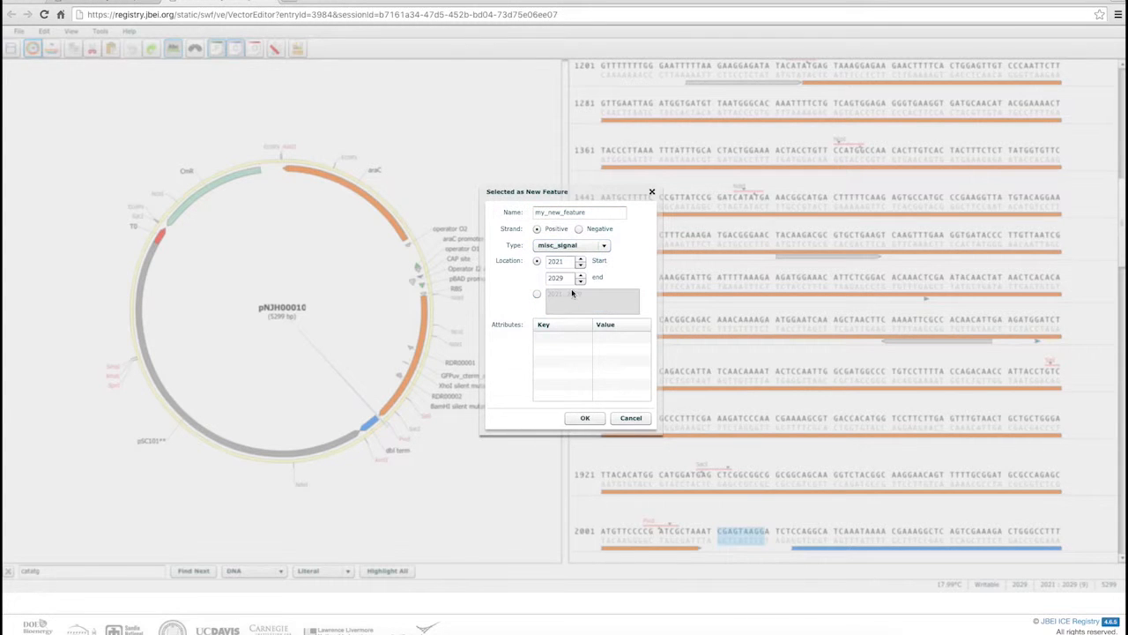
left_click(585, 418)
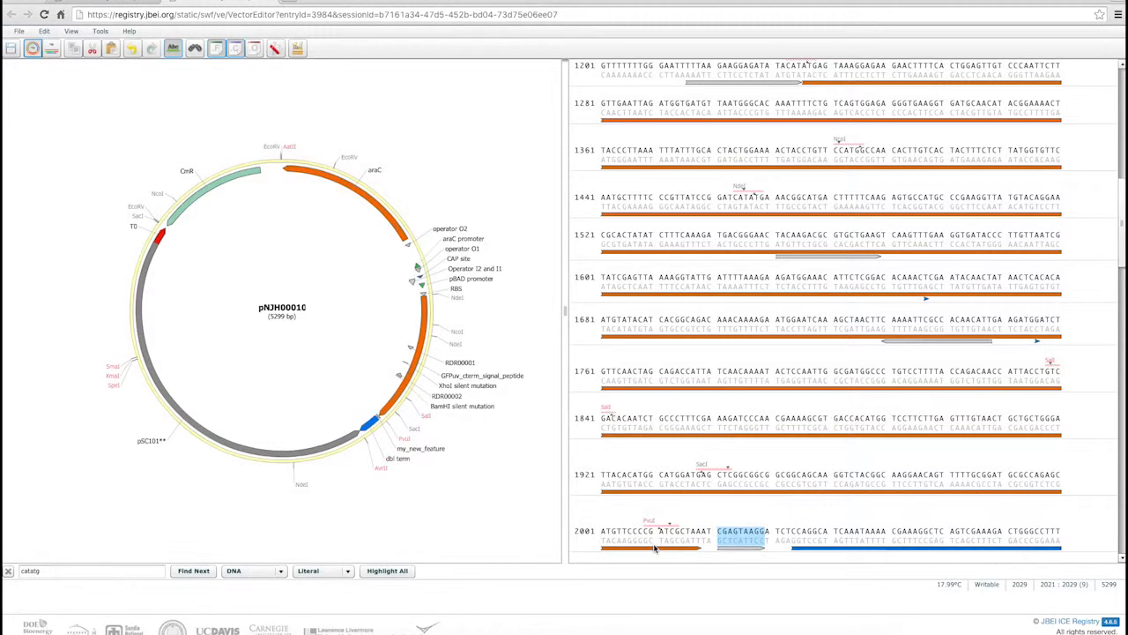
left_click(132, 50)
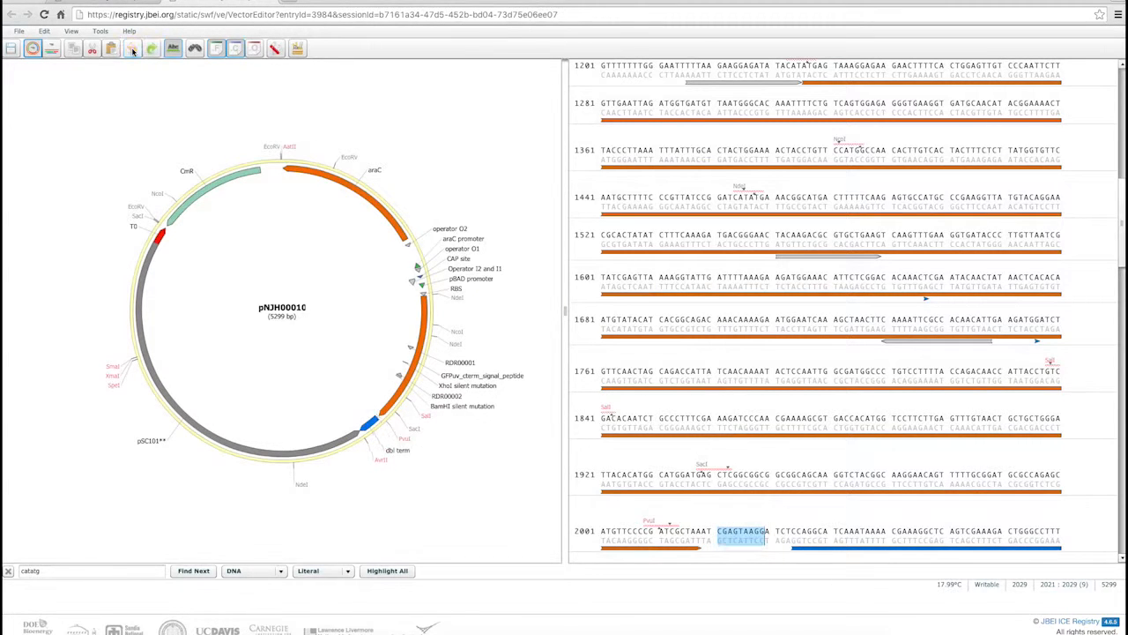